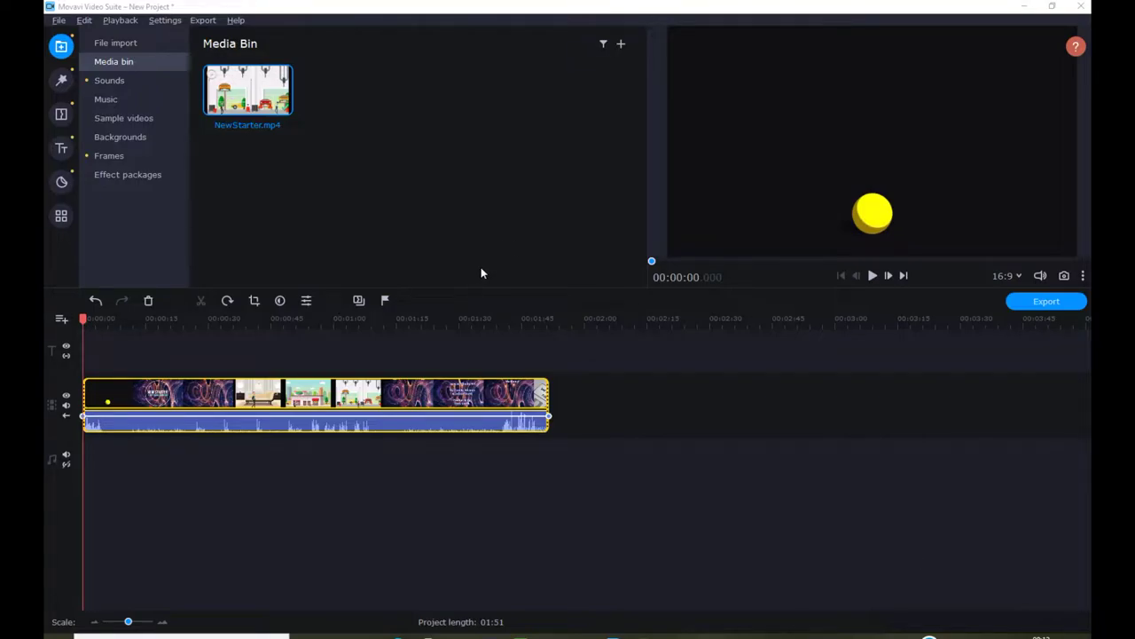
Apply the Snowflakes 1 flying objects filter to the NewStarter.mp4 clip on the timeline
{"action": "left_click", "coordinate": [61, 82]}
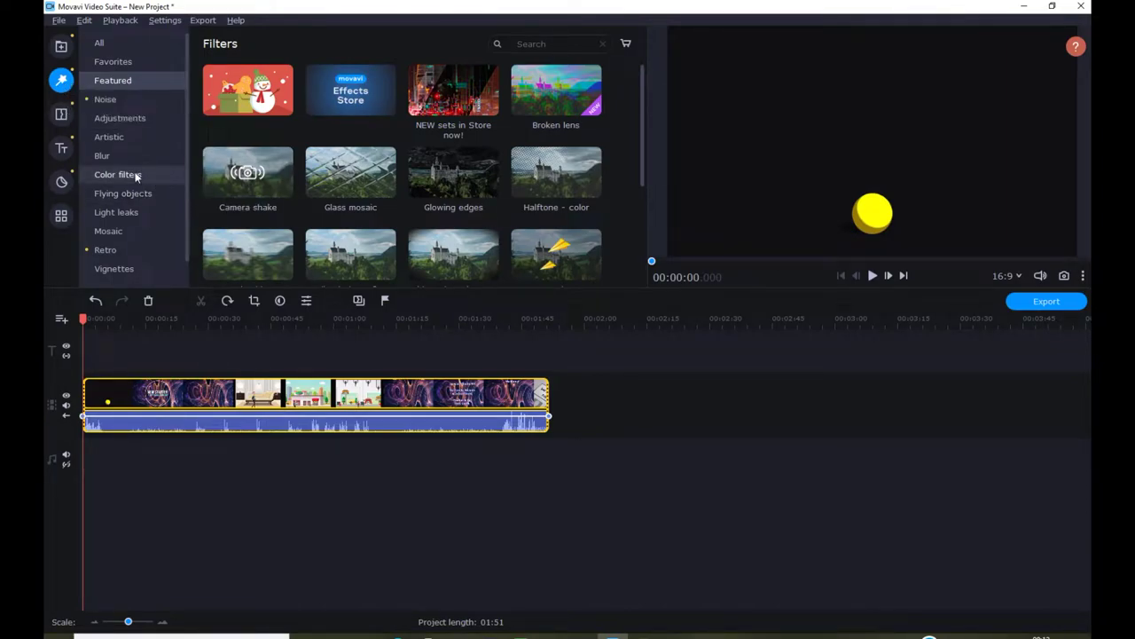
{"action": "left_click", "coordinate": [148, 196]}
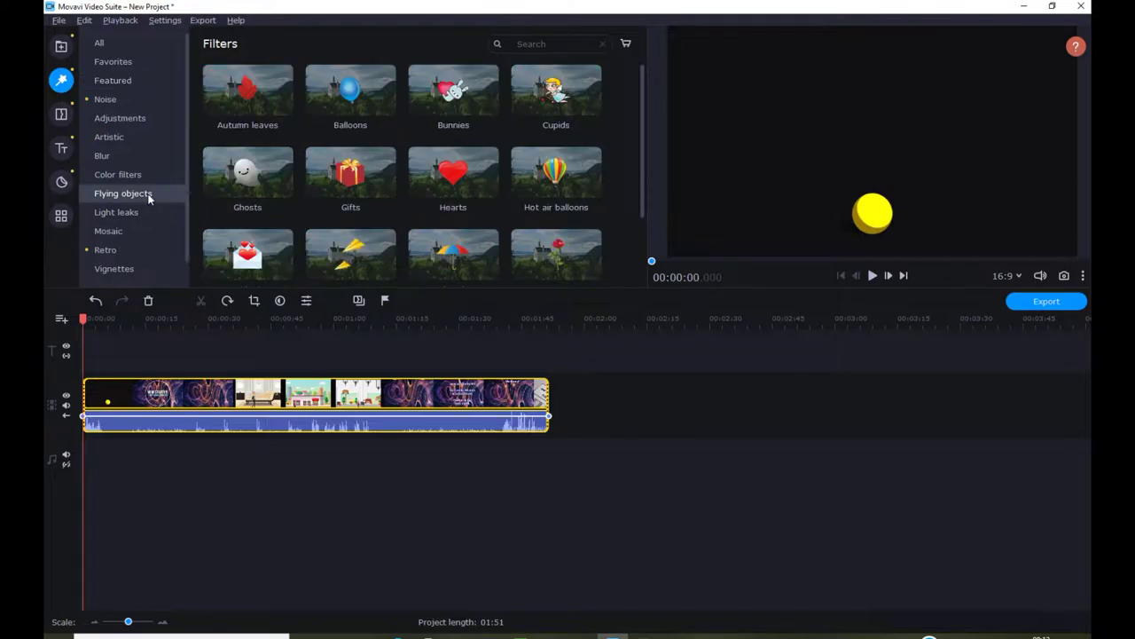
{"action": "scroll", "coordinate": [397, 191], "scroll_direction": "down", "scroll_amount": 3}
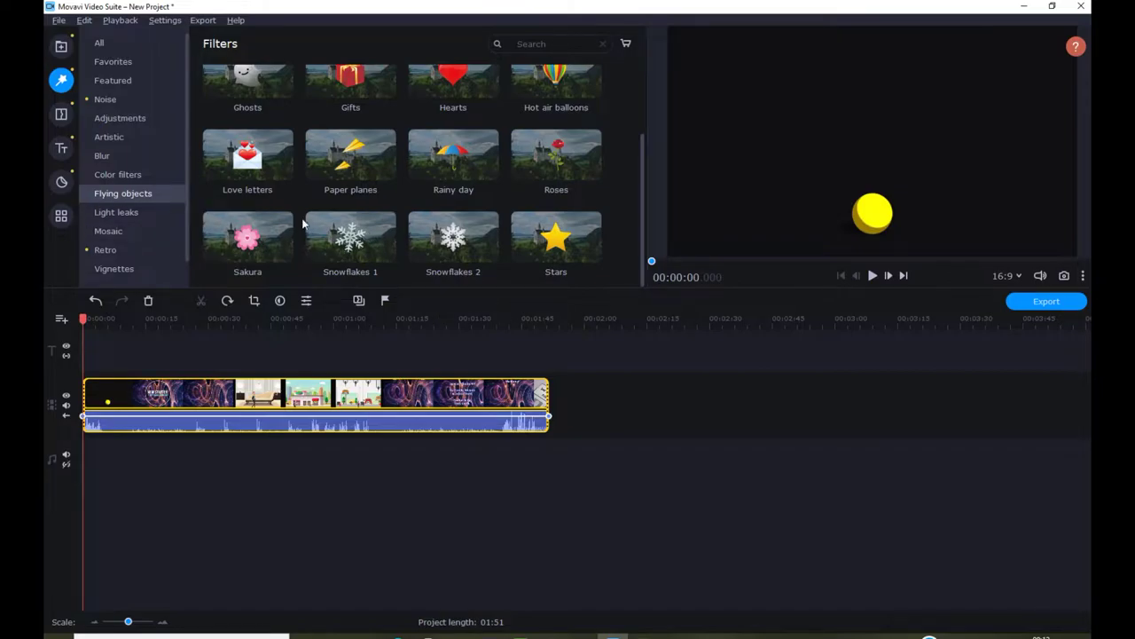
{"action": "left_click_drag", "start_coordinate": [366, 252], "coordinate": [240, 360]}
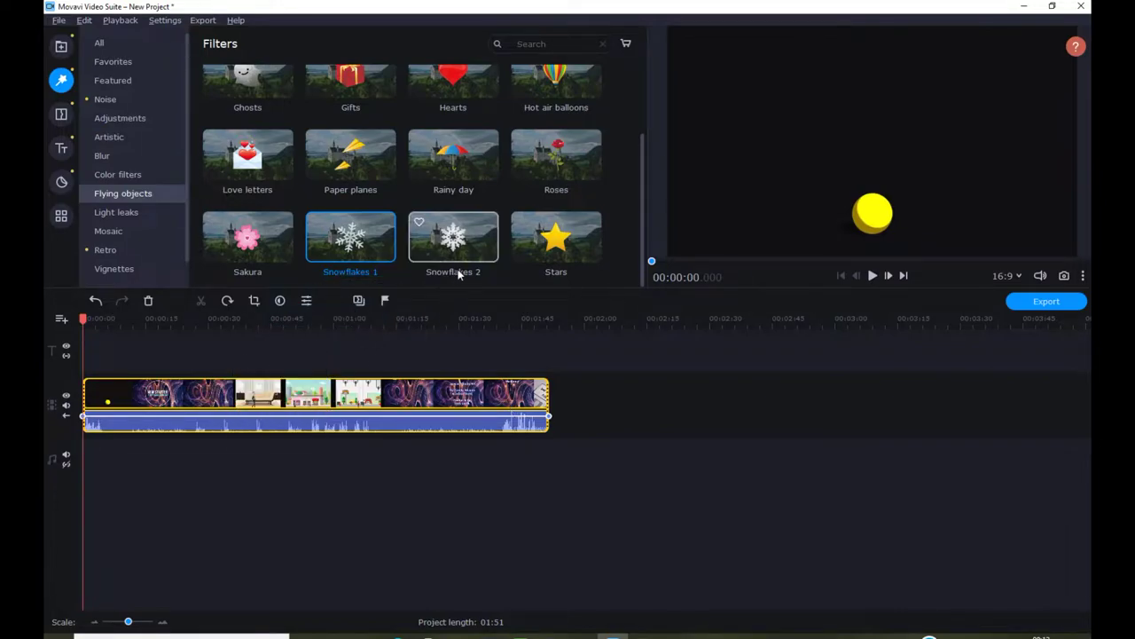
{"action": "left_click_drag", "start_coordinate": [397, 252], "coordinate": [297, 415]}
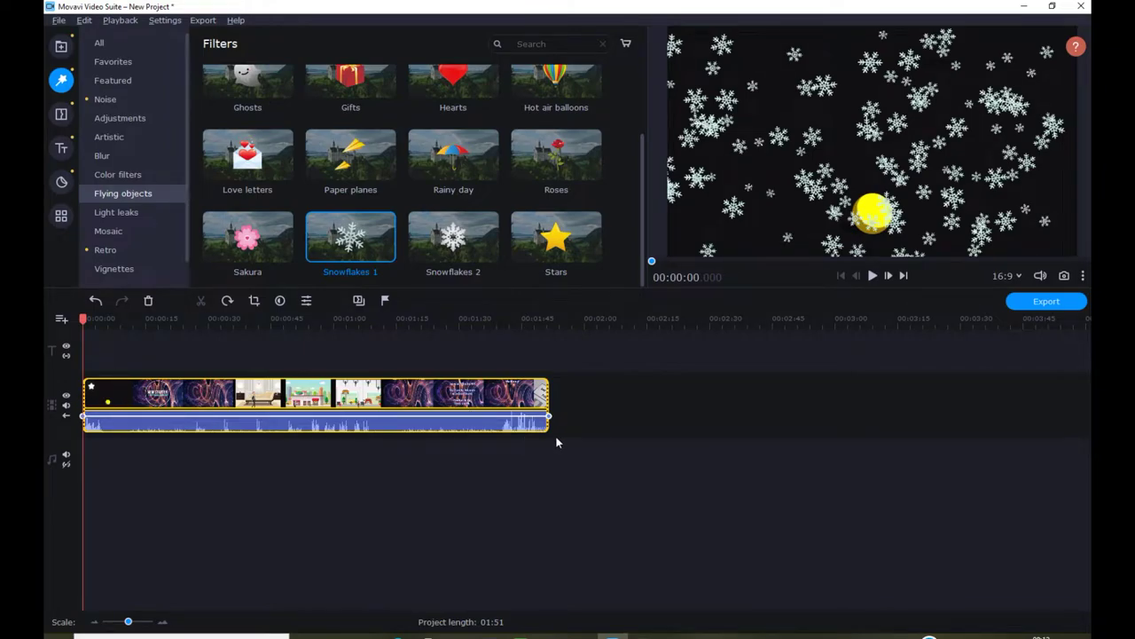
Play the NewStarter.mp4 clip to preview the snowflakes, and undo the filter
{"action": "left_click", "coordinate": [873, 276]}
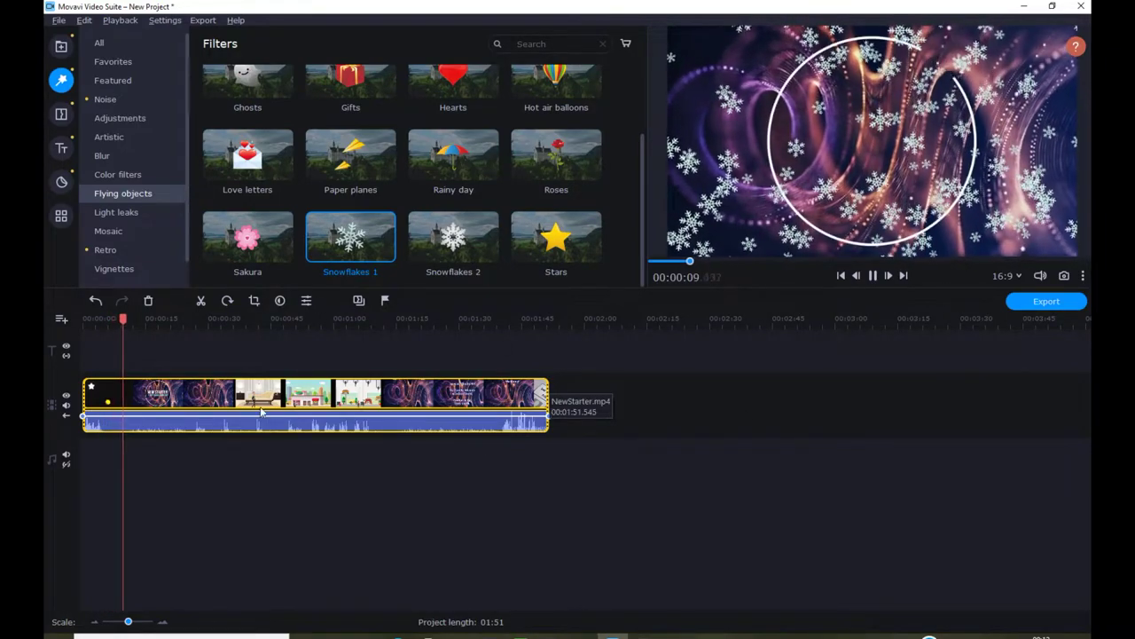
{"action": "left_click", "coordinate": [873, 276]}
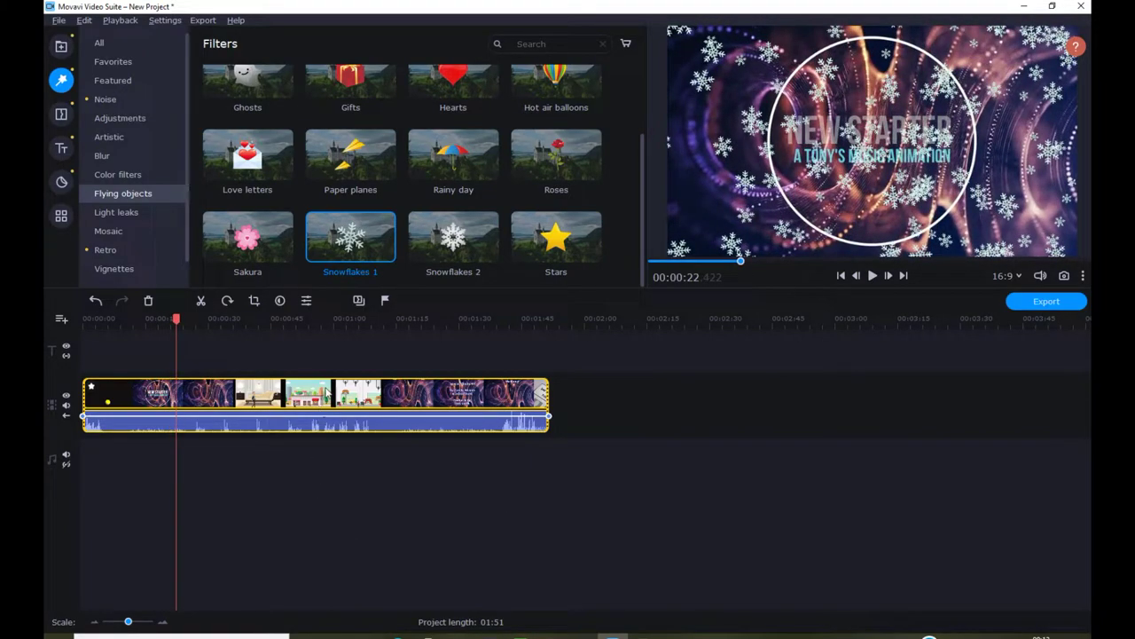
{"action": "right_click", "coordinate": [329, 393]}
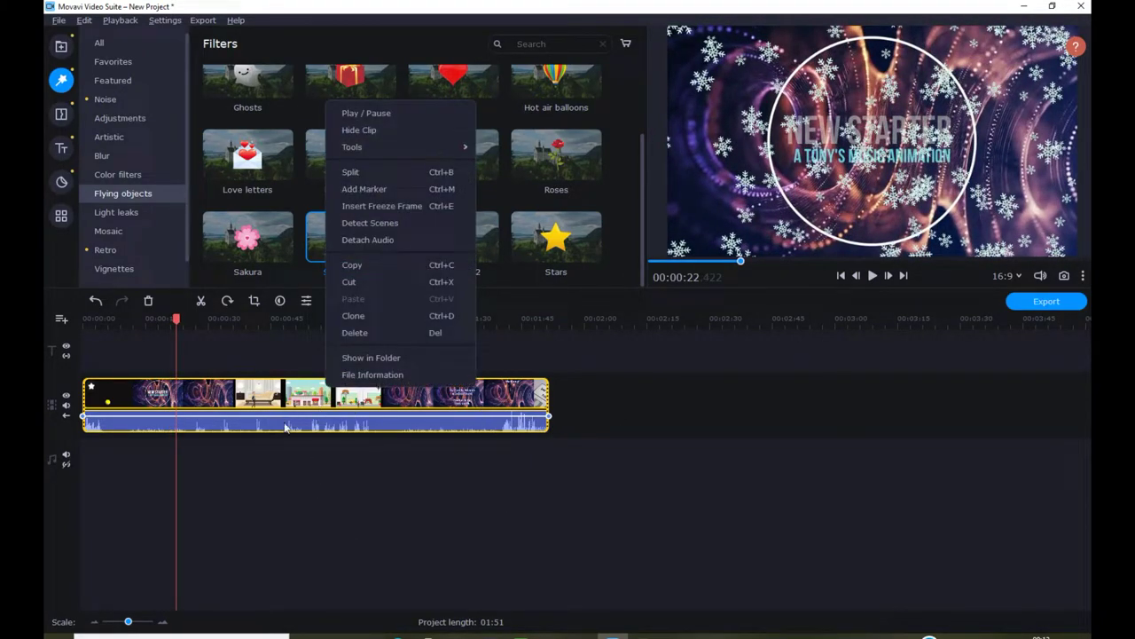
{"action": "left_click", "coordinate": [94, 305]}
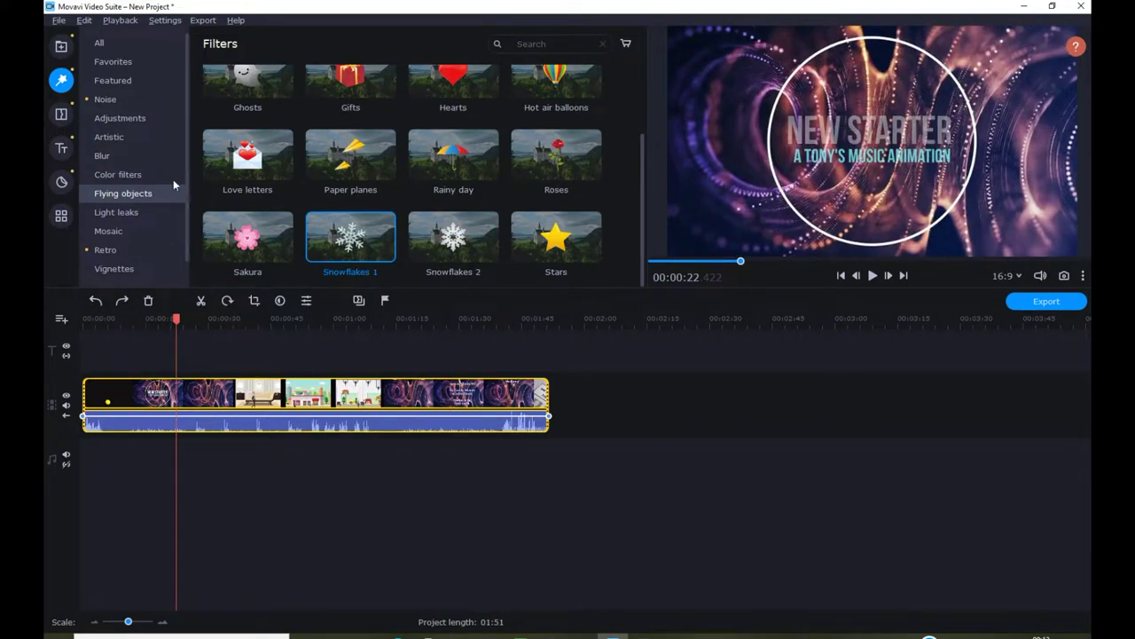
Import Green Screen.png from the Desktop into the media bin
{"action": "left_click", "coordinate": [61, 47]}
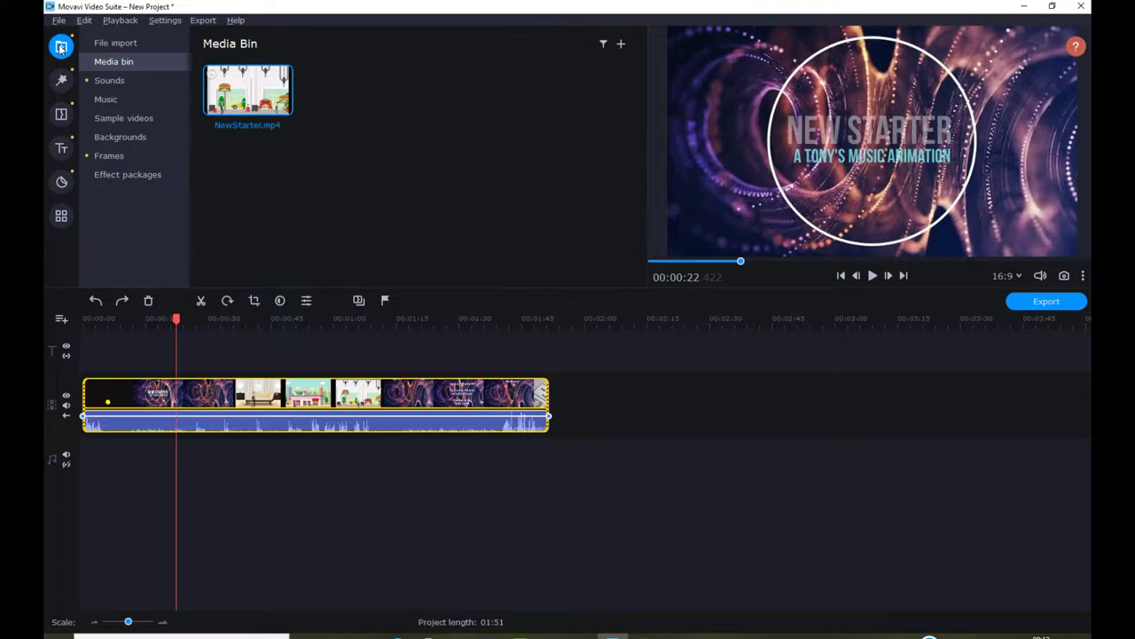
{"action": "right_click", "coordinate": [435, 138]}
{"action": "left_click", "coordinate": [492, 131]}
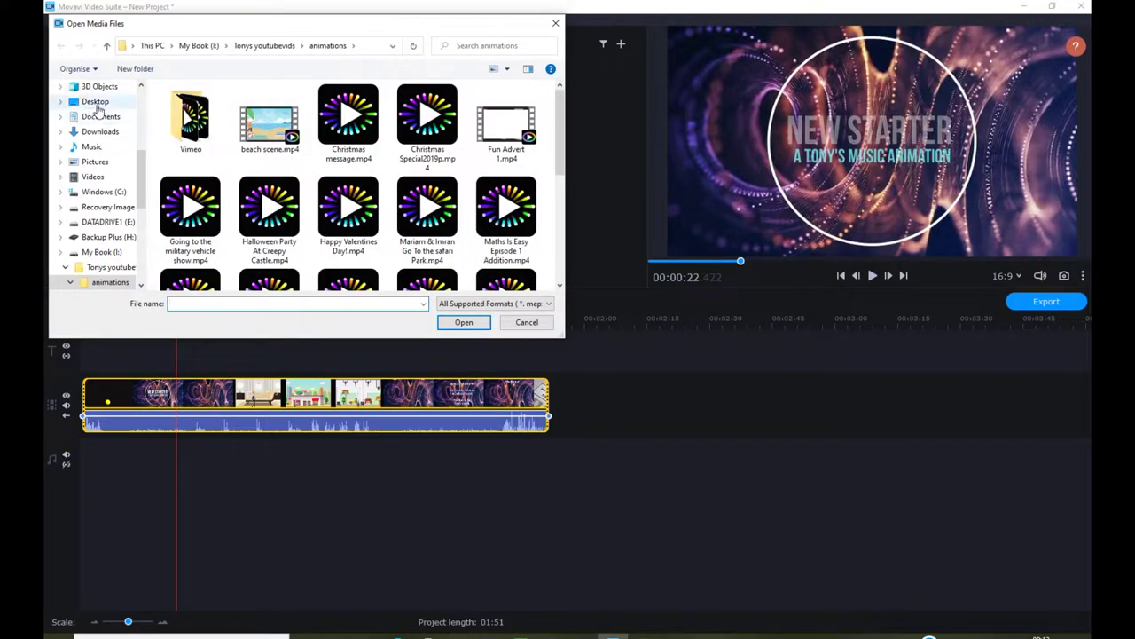
{"action": "left_click", "coordinate": [96, 103]}
{"action": "left_click_drag", "start_coordinate": [560, 102], "coordinate": [559, 173]}
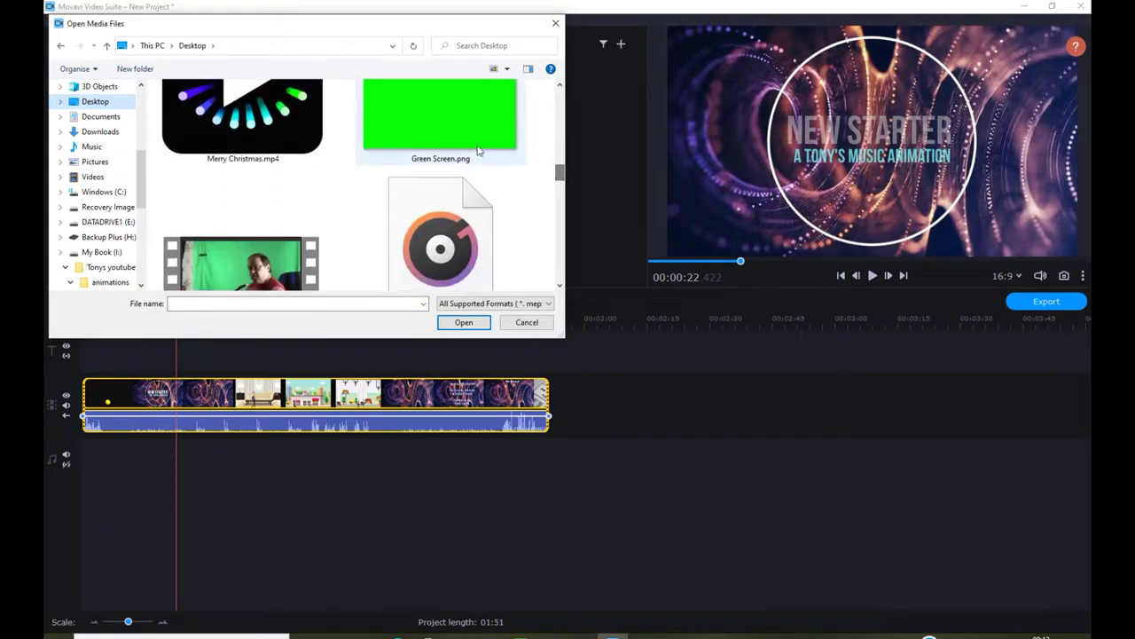
{"action": "left_click", "coordinate": [478, 150]}
{"action": "left_click", "coordinate": [464, 322]}
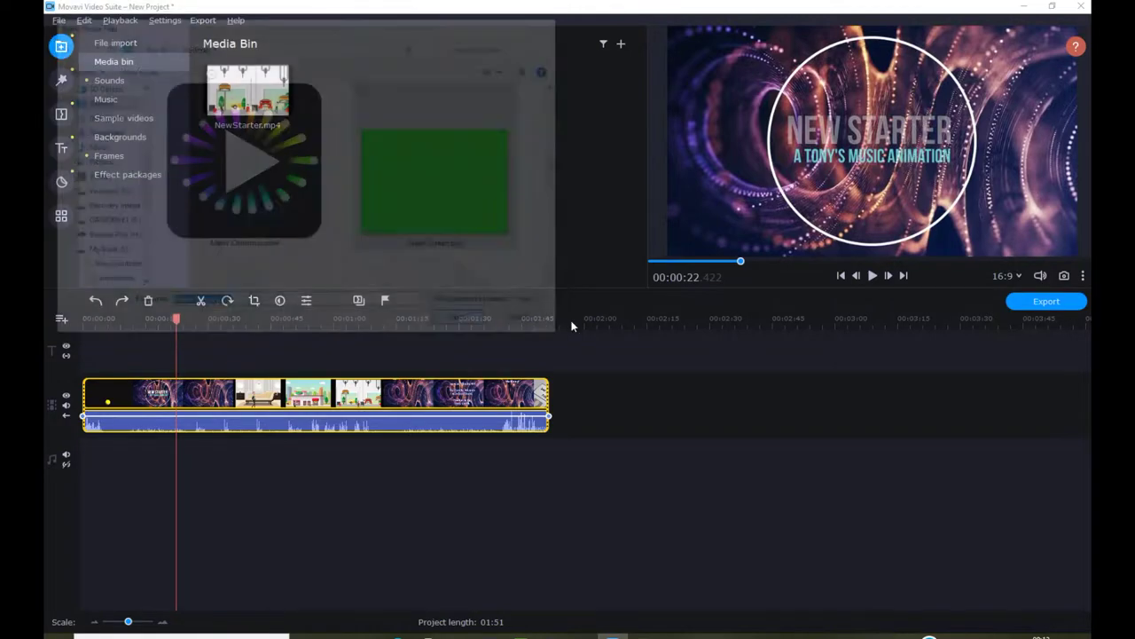
Place Green Screen.png after the NewStarter.mp4 clip on the video track and extend its end to about 2:47
{"action": "left_click_drag", "start_coordinate": [397, 128], "coordinate": [635, 394]}
{"action": "left_click_drag", "start_coordinate": [565, 394], "coordinate": [781, 401]}
{"action": "left_click", "coordinate": [603, 405]}
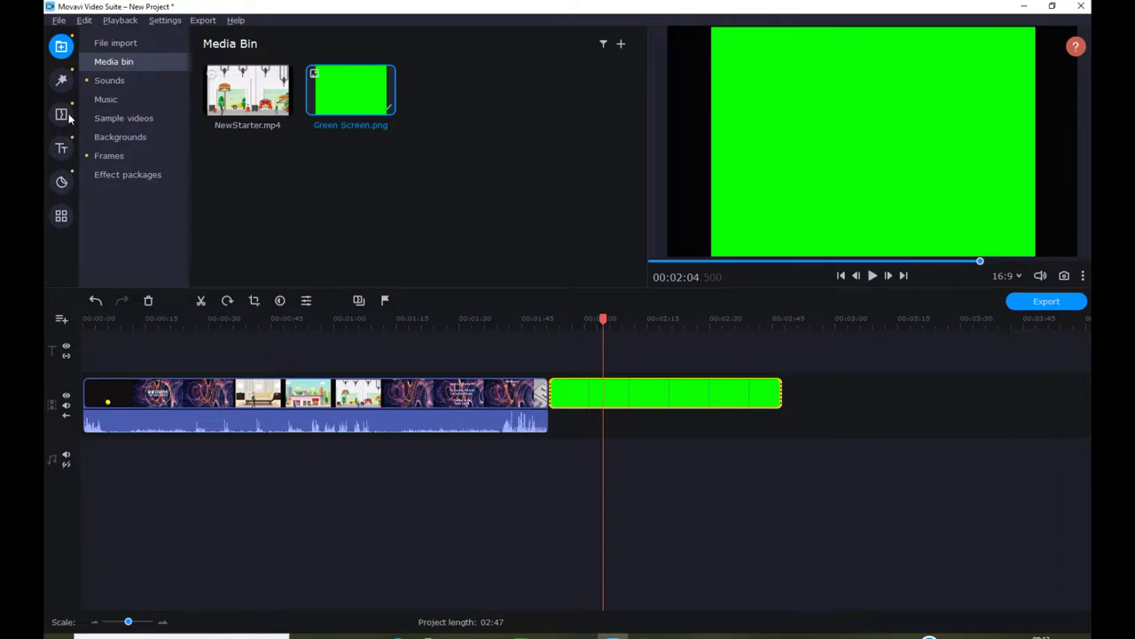
Apply the Snowflakes 1 filter to the green screen clip and check the snowflakes at different points in it
{"action": "left_click", "coordinate": [61, 80]}
{"action": "left_click_drag", "start_coordinate": [410, 262], "coordinate": [573, 392]}
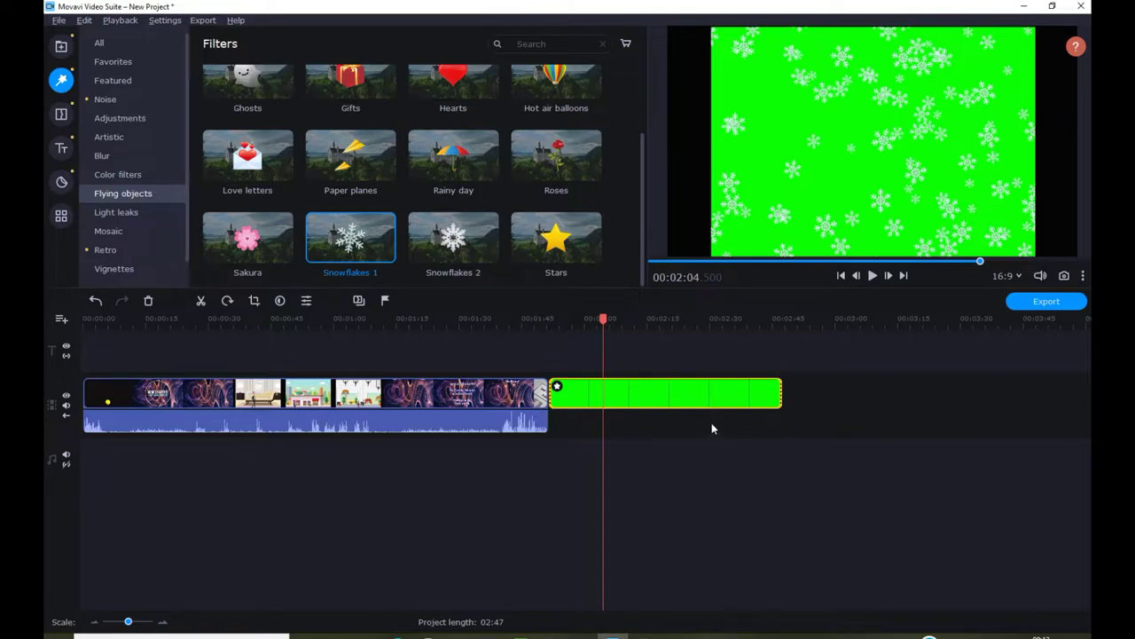
{"action": "left_click", "coordinate": [650, 396]}
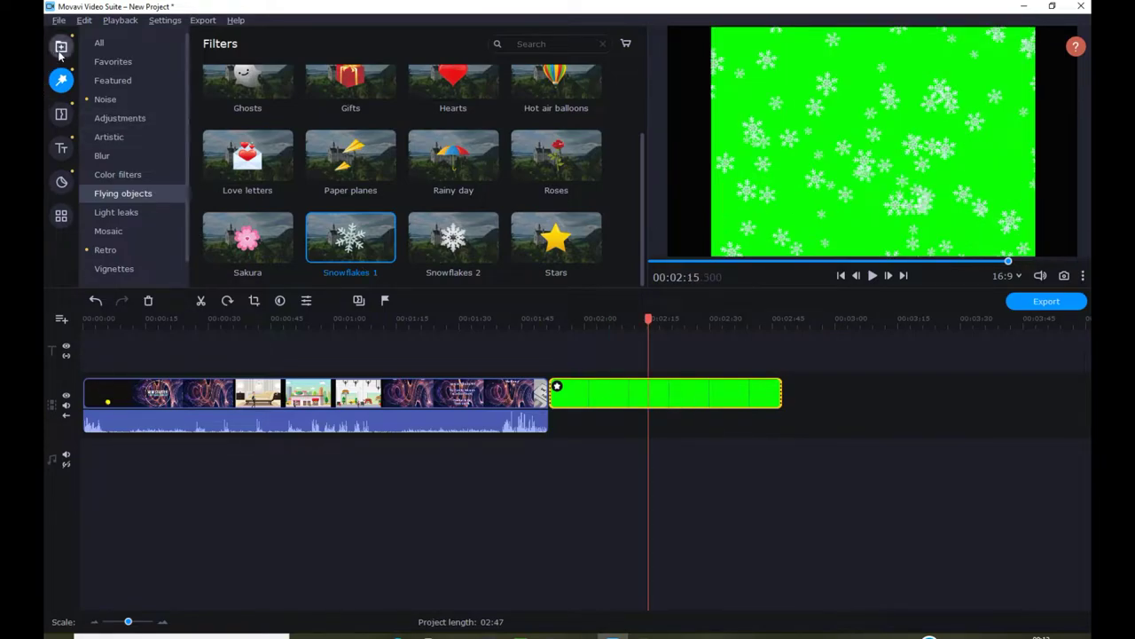
{"action": "left_click", "coordinate": [672, 383]}
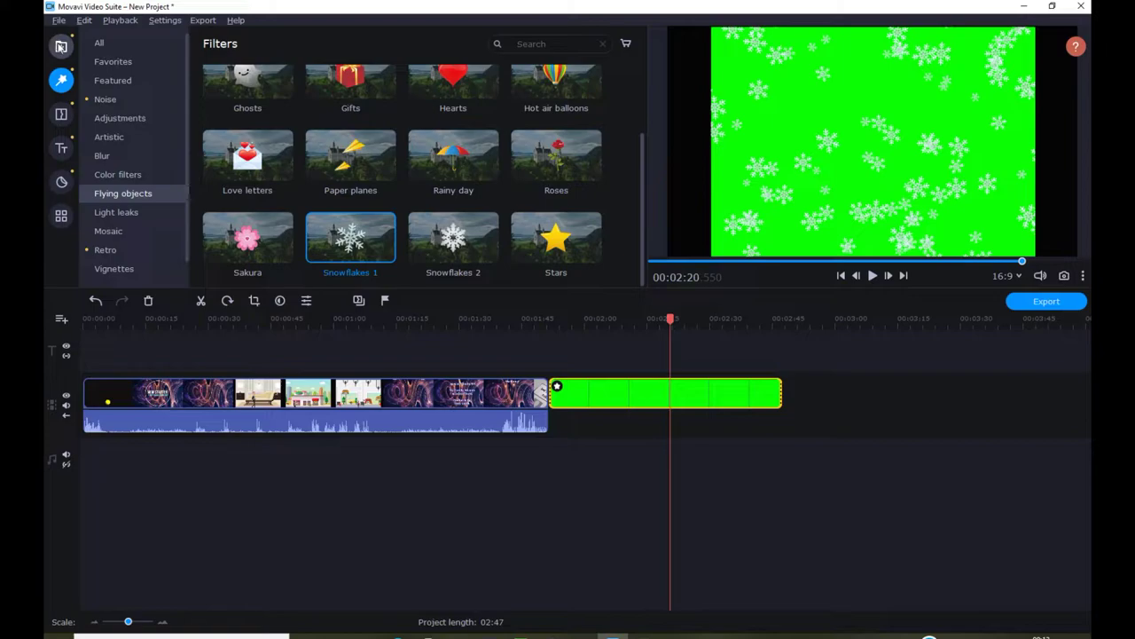
Crop the green screen clip with Crop and Rotate so that it fills the 16:9 frame
{"action": "left_click", "coordinate": [62, 215]}
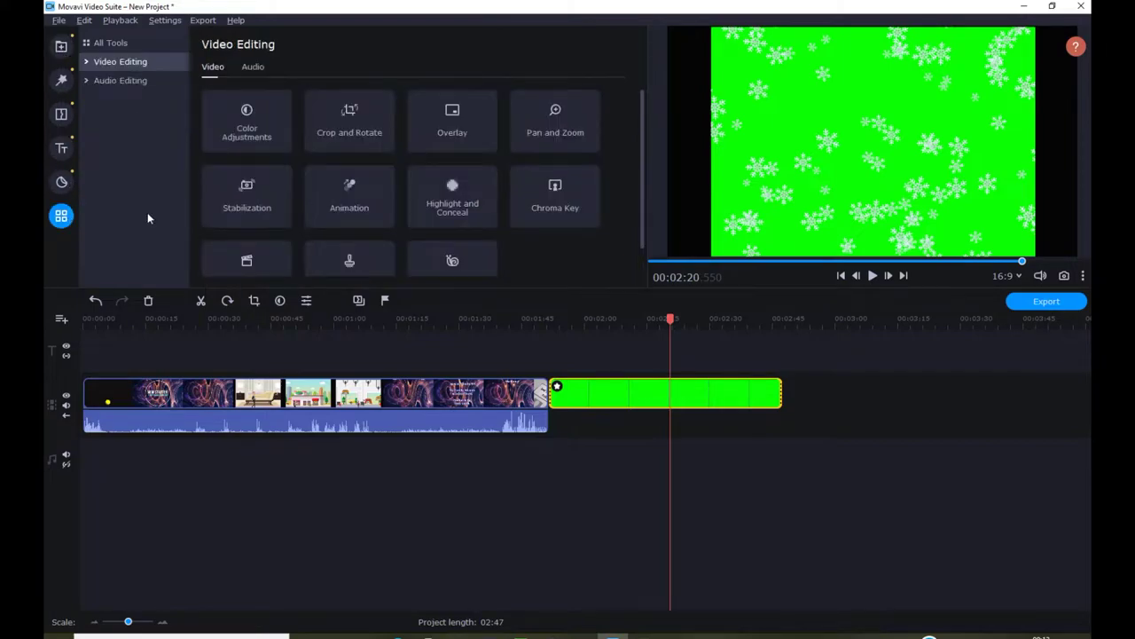
{"action": "left_click", "coordinate": [362, 126]}
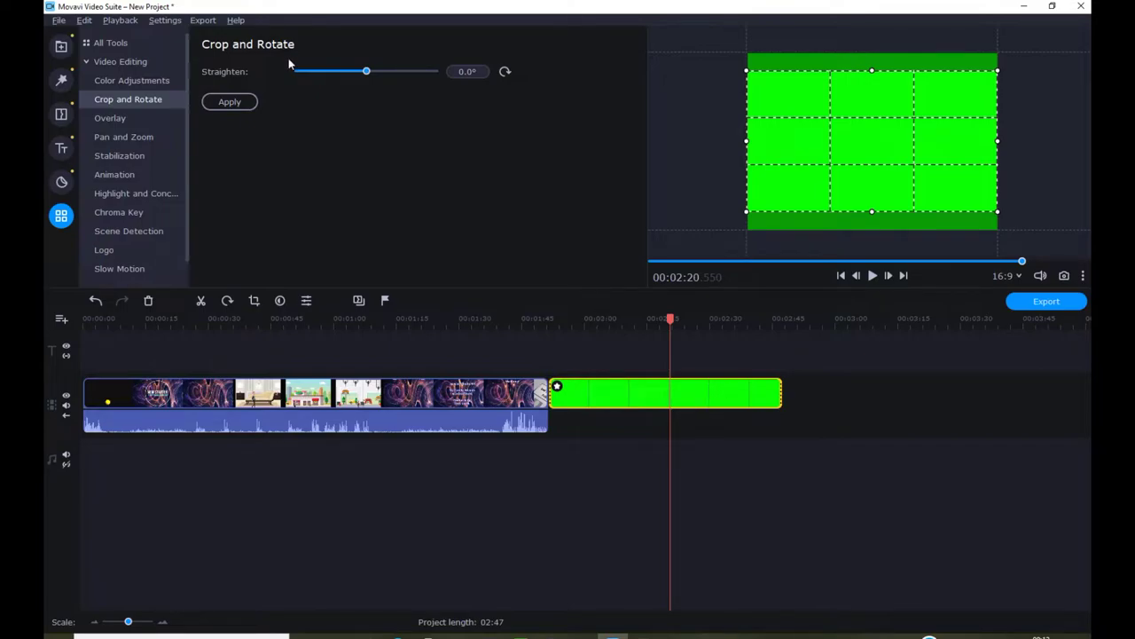
{"action": "left_click", "coordinate": [249, 103]}
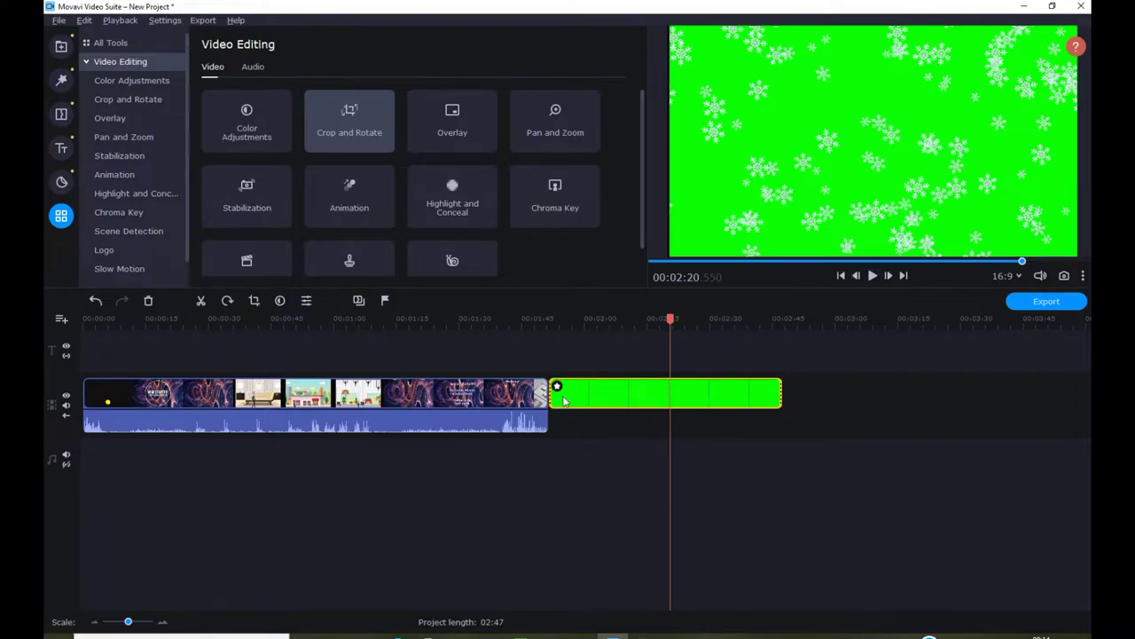
Move the green screen clip onto an overlay track above the main video, starting at about 0:33
{"action": "left_click", "coordinate": [452, 122]}
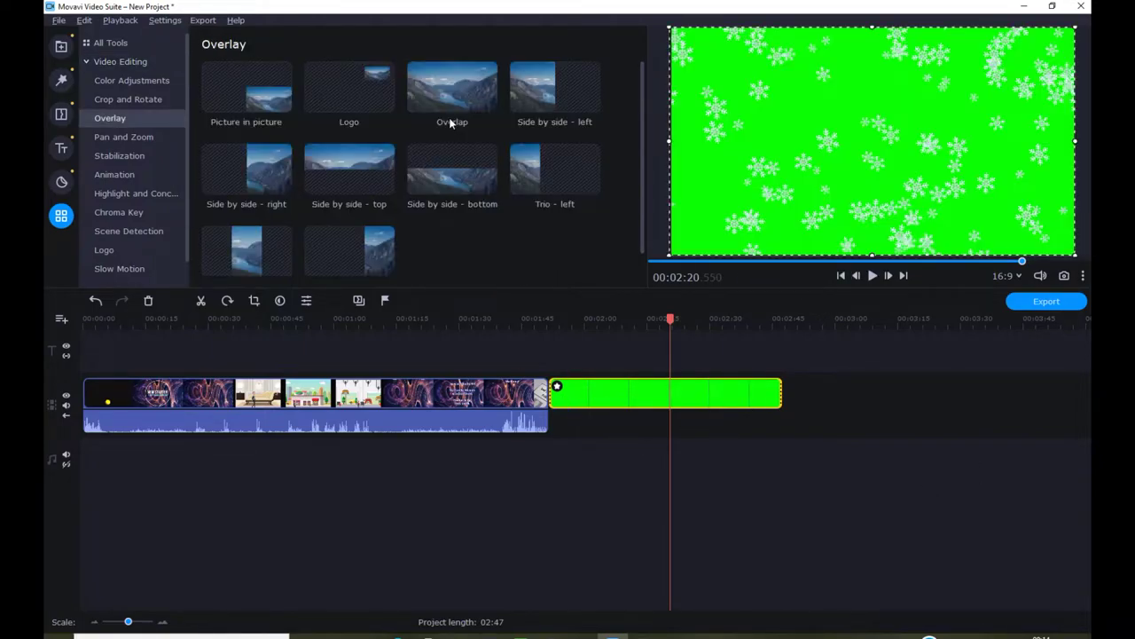
{"action": "left_click_drag", "start_coordinate": [612, 388], "coordinate": [288, 390]}
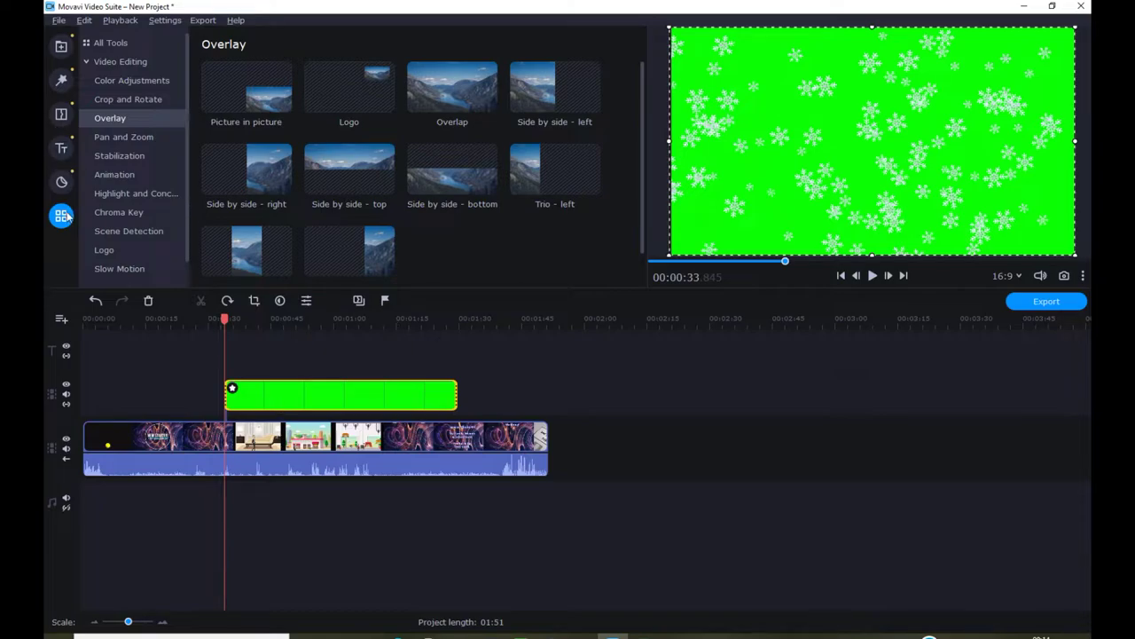
Apply Chroma Key to the overlay clip, picking its green background as the transparent color
{"action": "left_click", "coordinate": [142, 212]}
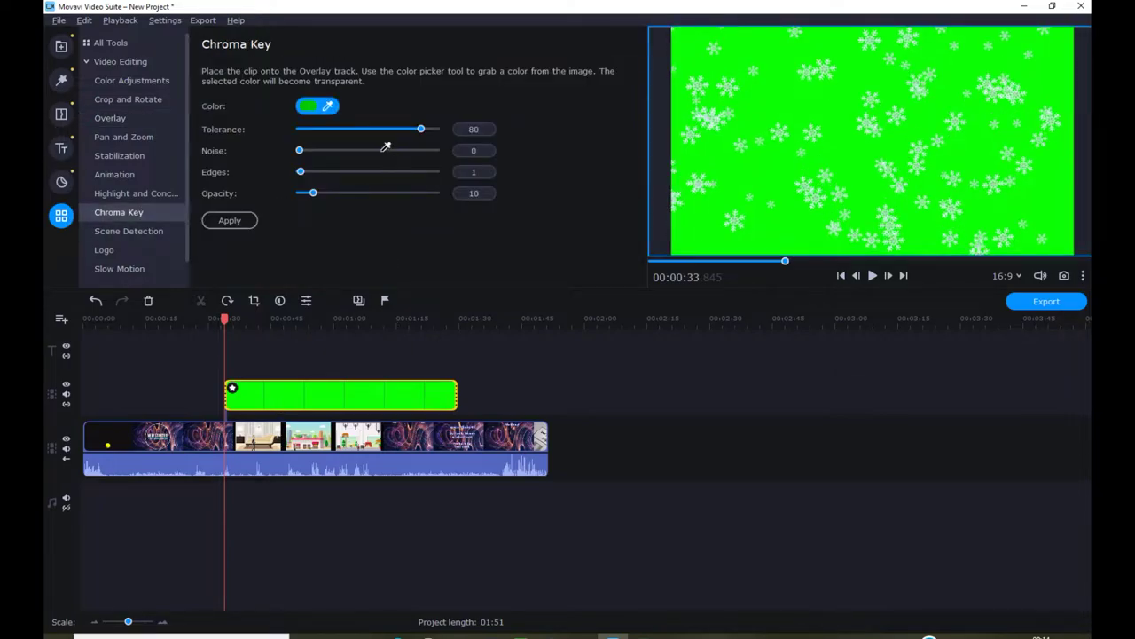
{"action": "left_click", "coordinate": [328, 107]}
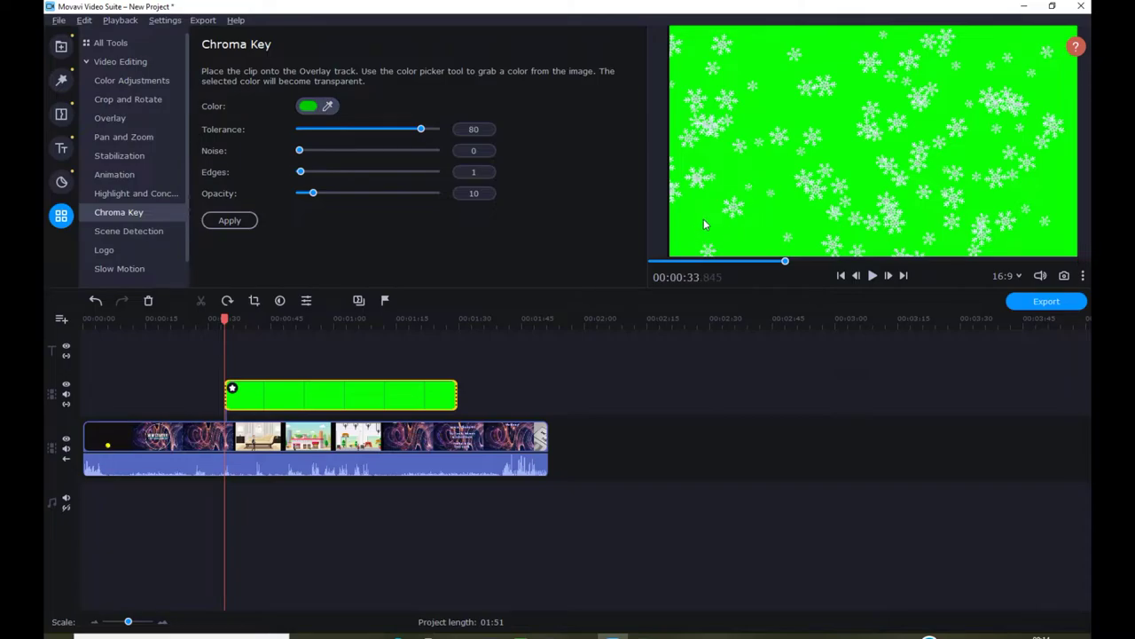
{"action": "left_click", "coordinate": [328, 106]}
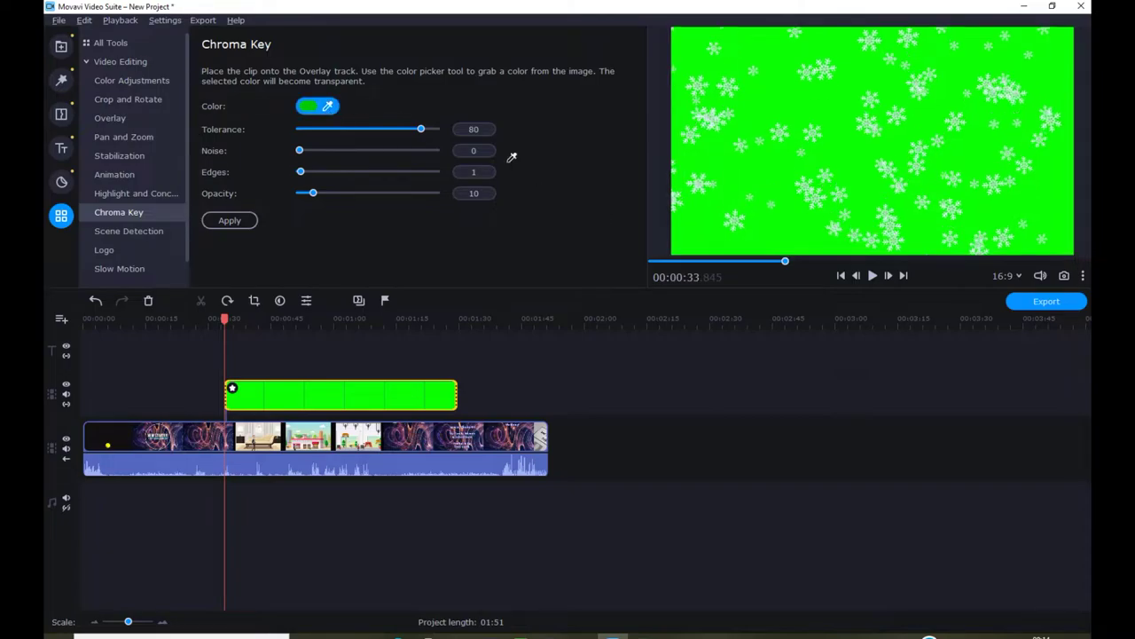
{"action": "left_click", "coordinate": [697, 224]}
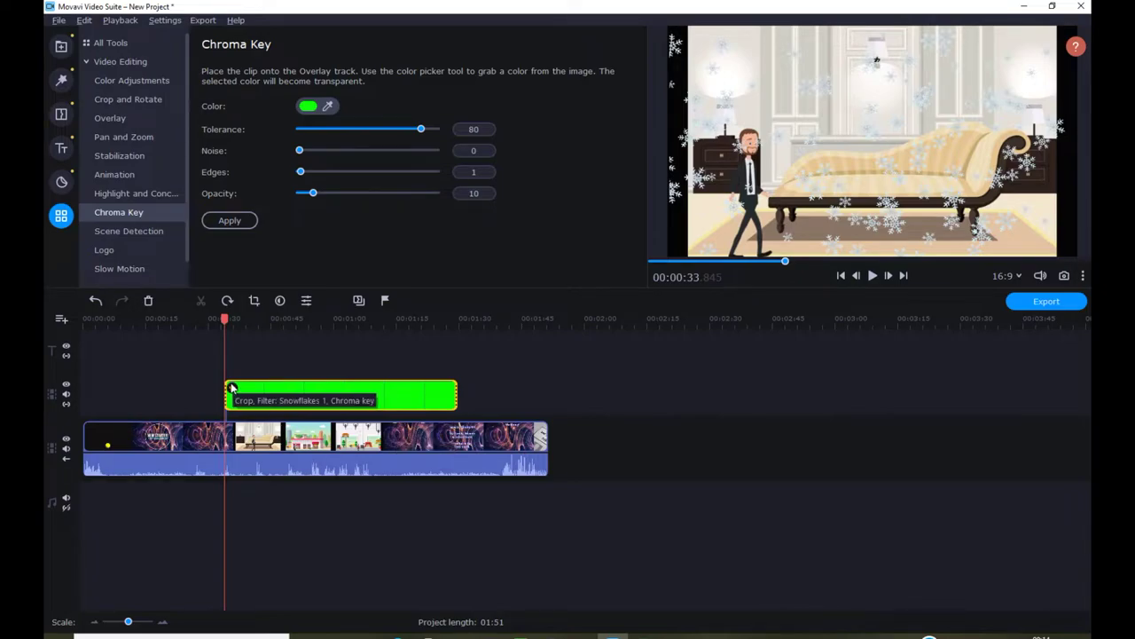
Trim the snowflake overlay to start at about 0:36 and end with the garage scene
{"action": "left_click_drag", "start_coordinate": [225, 395], "coordinate": [234, 396]}
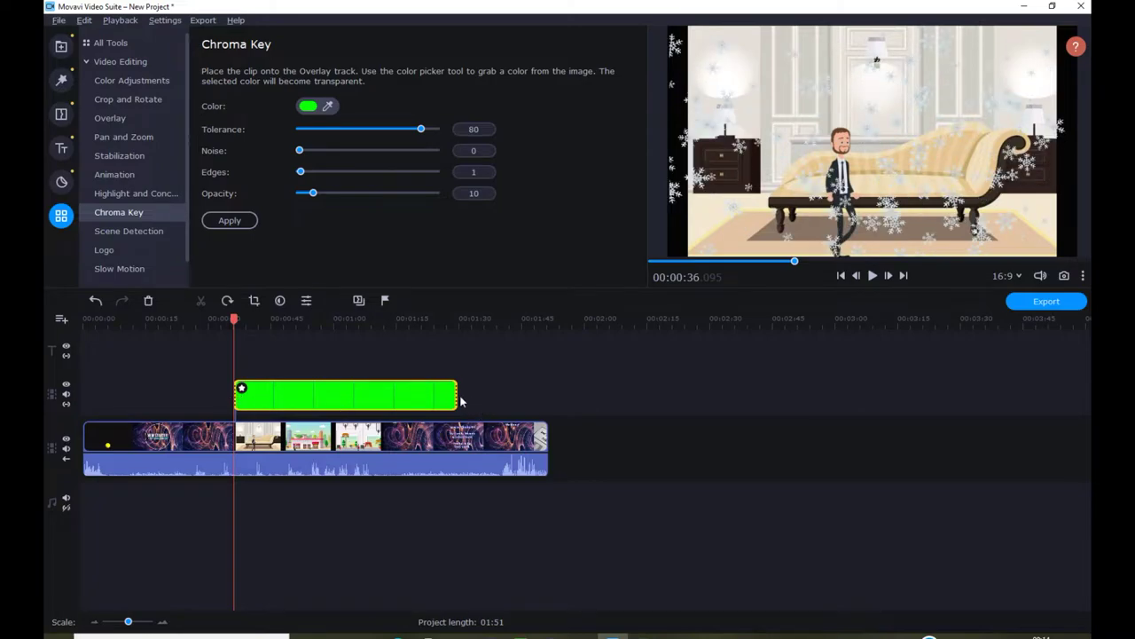
{"action": "left_click_drag", "start_coordinate": [455, 395], "coordinate": [379, 398]}
Play the video ahead of the snowflake overlay to examine where the street scene begins
{"action": "left_click_drag", "start_coordinate": [382, 320], "coordinate": [100, 320]}
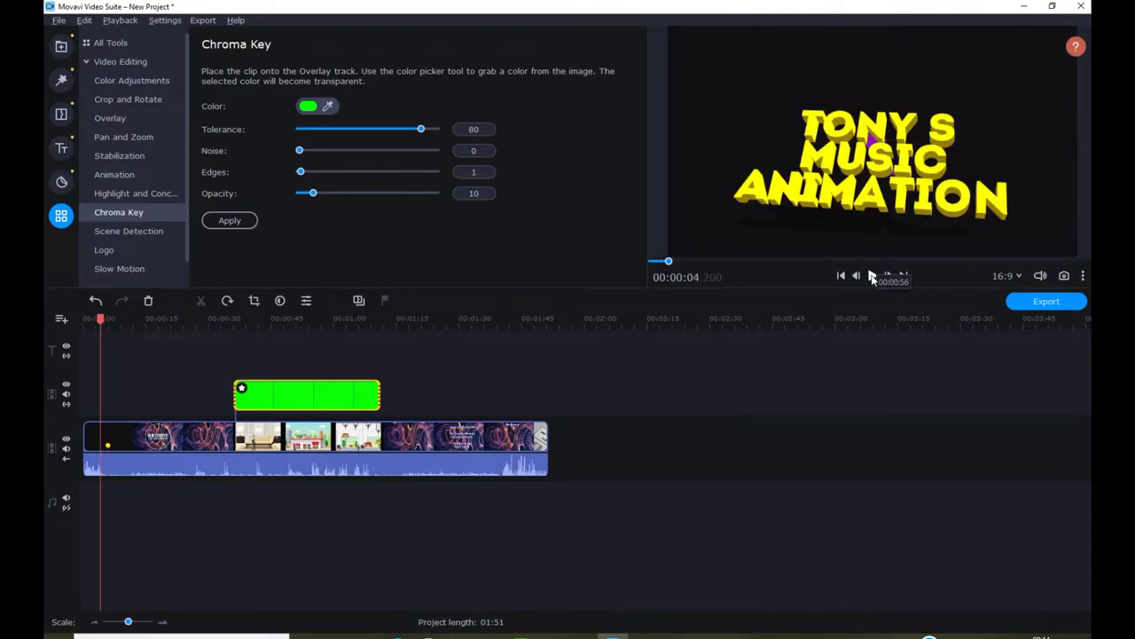
{"action": "left_click", "coordinate": [872, 277]}
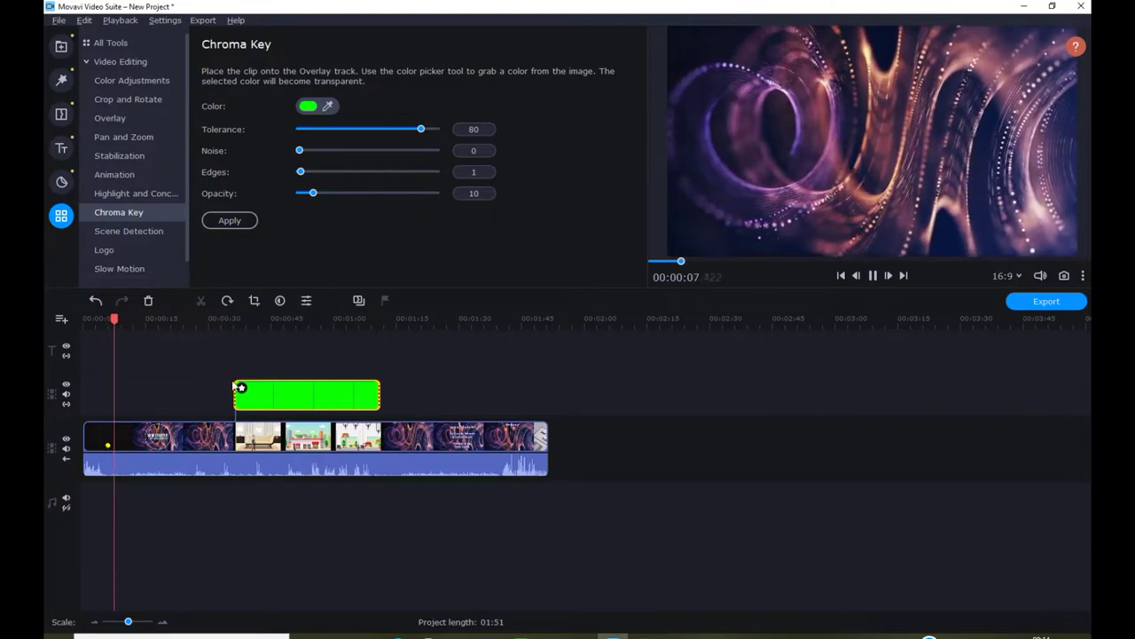
{"action": "left_click", "coordinate": [172, 317]}
{"action": "left_click", "coordinate": [206, 322]}
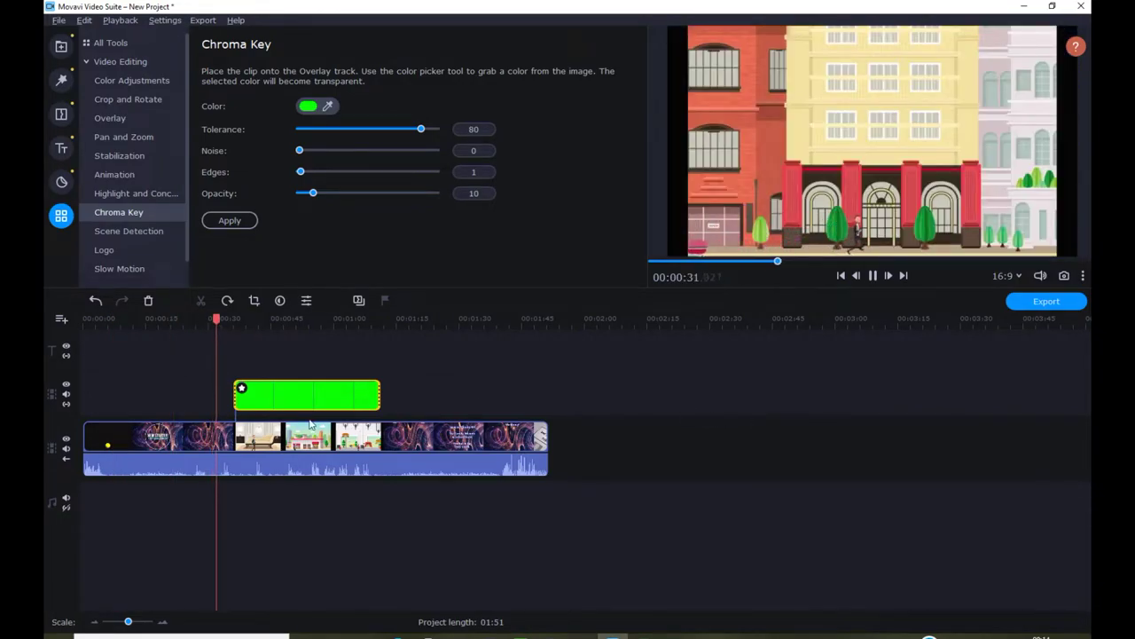
{"action": "left_click", "coordinate": [205, 326]}
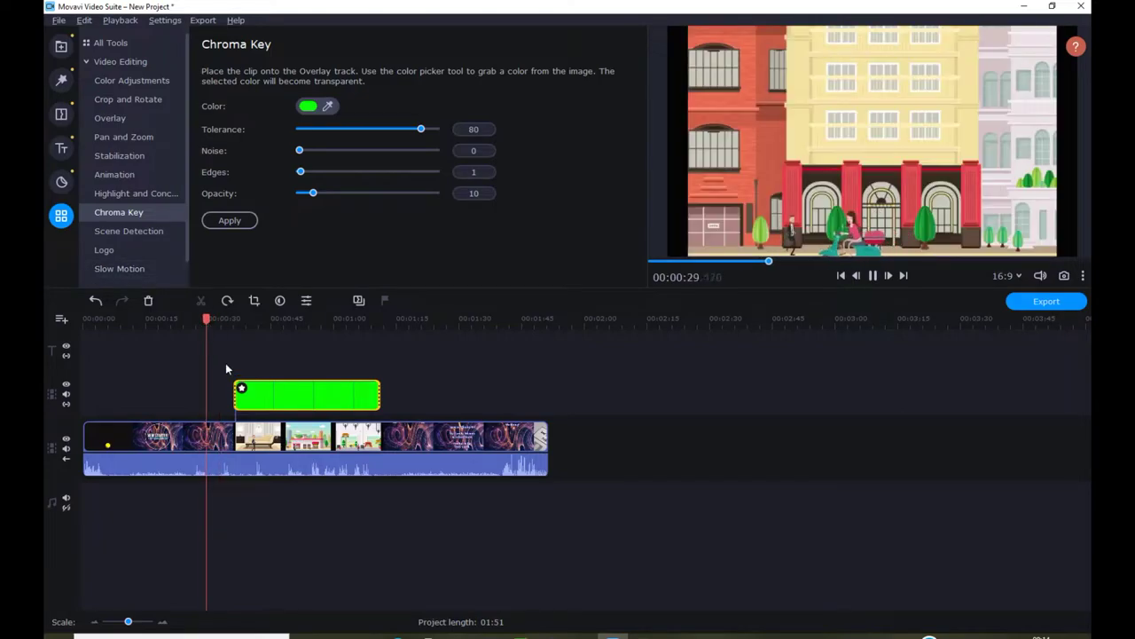
{"action": "left_click", "coordinate": [179, 317]}
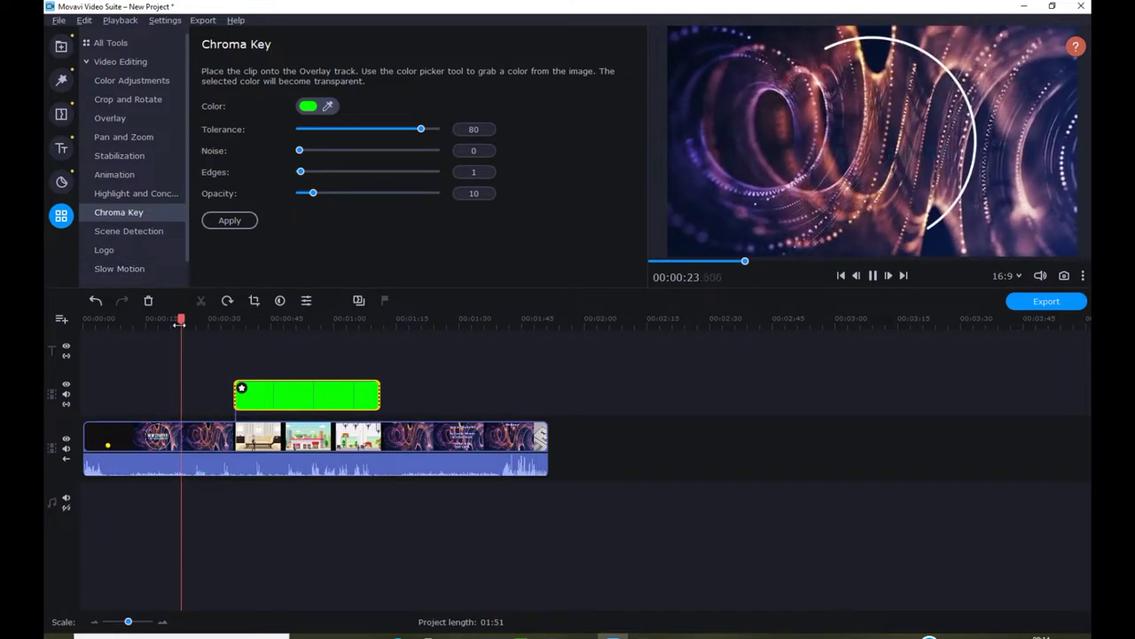
Extend the snowflake overlay's start back to about 0:26, over the opening street scene, and play the overlay's ending
{"action": "left_click_drag", "start_coordinate": [235, 396], "coordinate": [188, 399]}
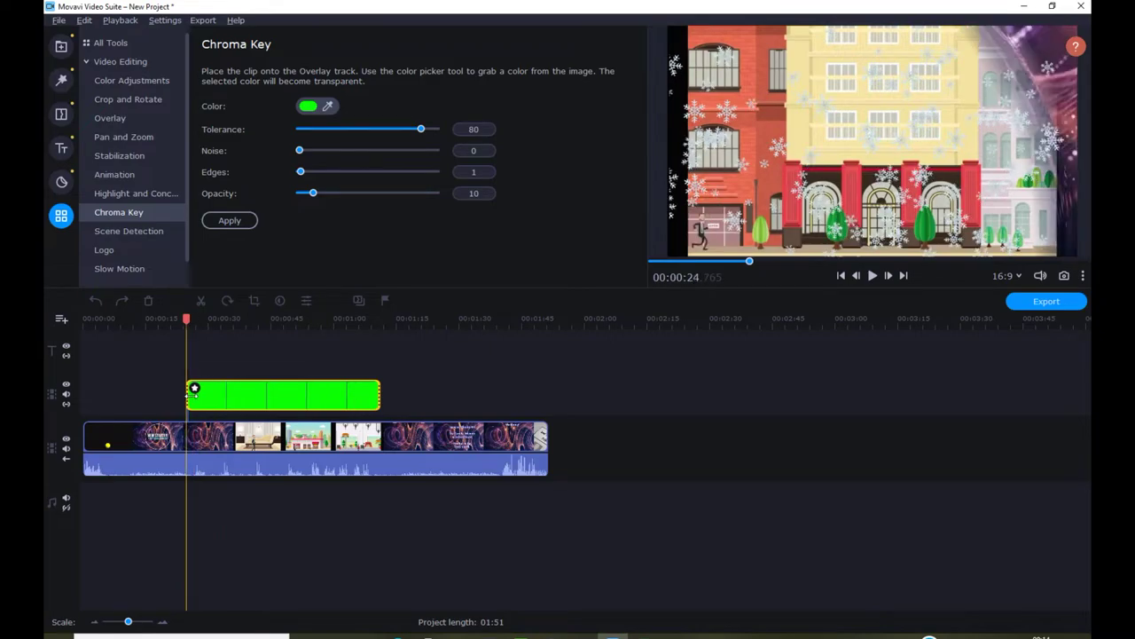
{"action": "left_click_drag", "start_coordinate": [188, 396], "coordinate": [195, 395]}
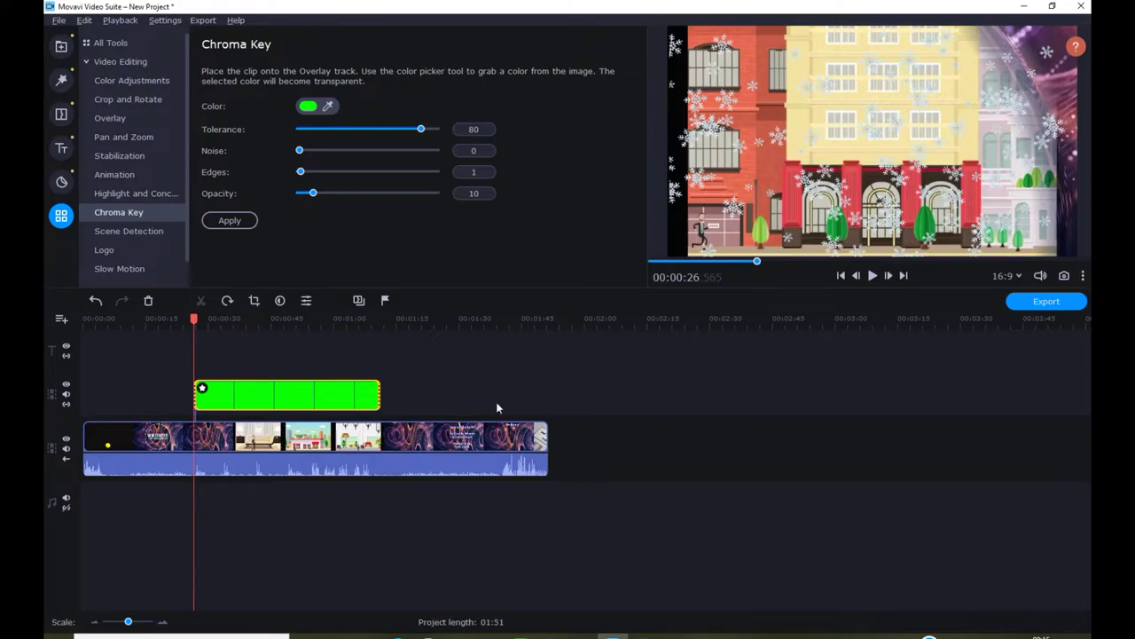
{"action": "left_click", "coordinate": [383, 398]}
{"action": "left_click", "coordinate": [370, 320]}
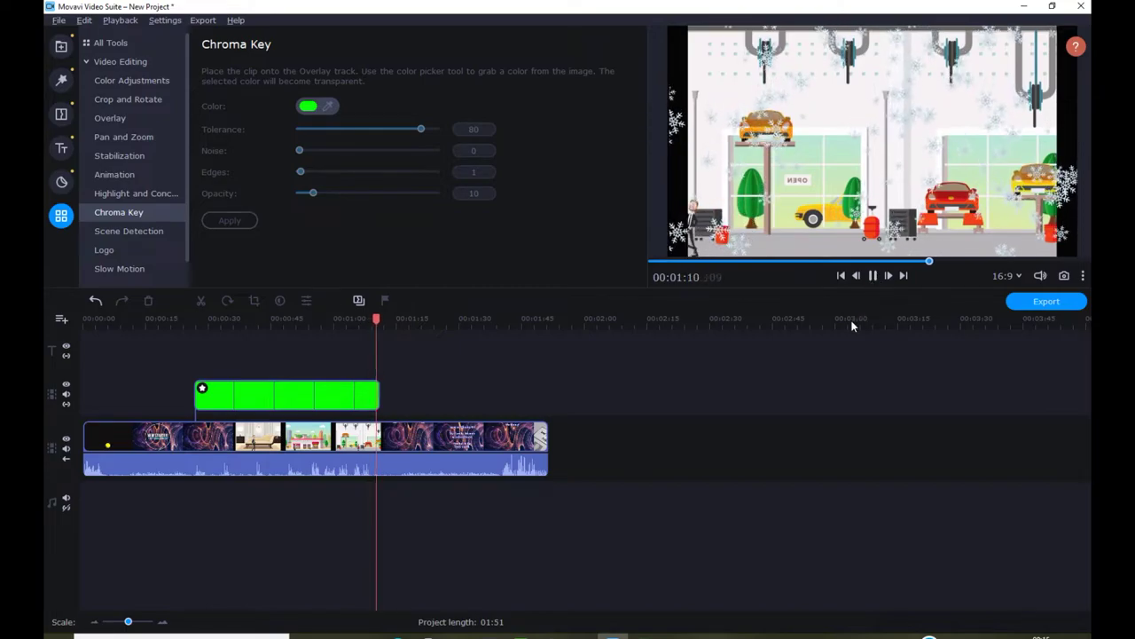
Trim the snowflake overlay's end back to about 1:10, just before the credits, and play the video across the overlay's start and end
{"action": "left_click", "coordinate": [378, 397]}
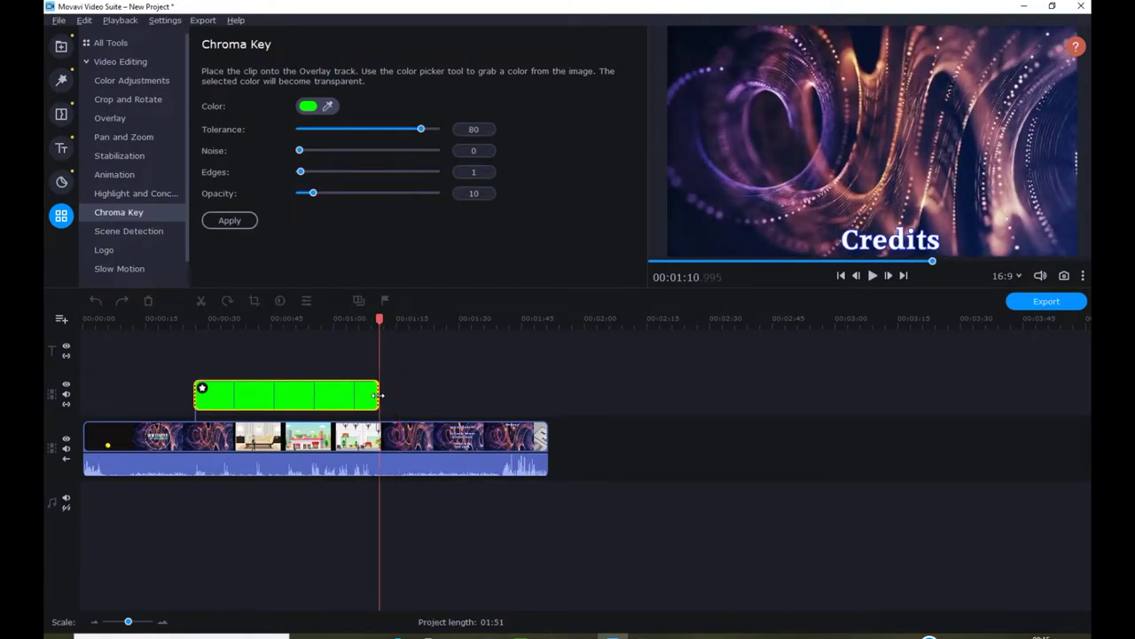
{"action": "left_click_drag", "start_coordinate": [379, 397], "coordinate": [376, 397]}
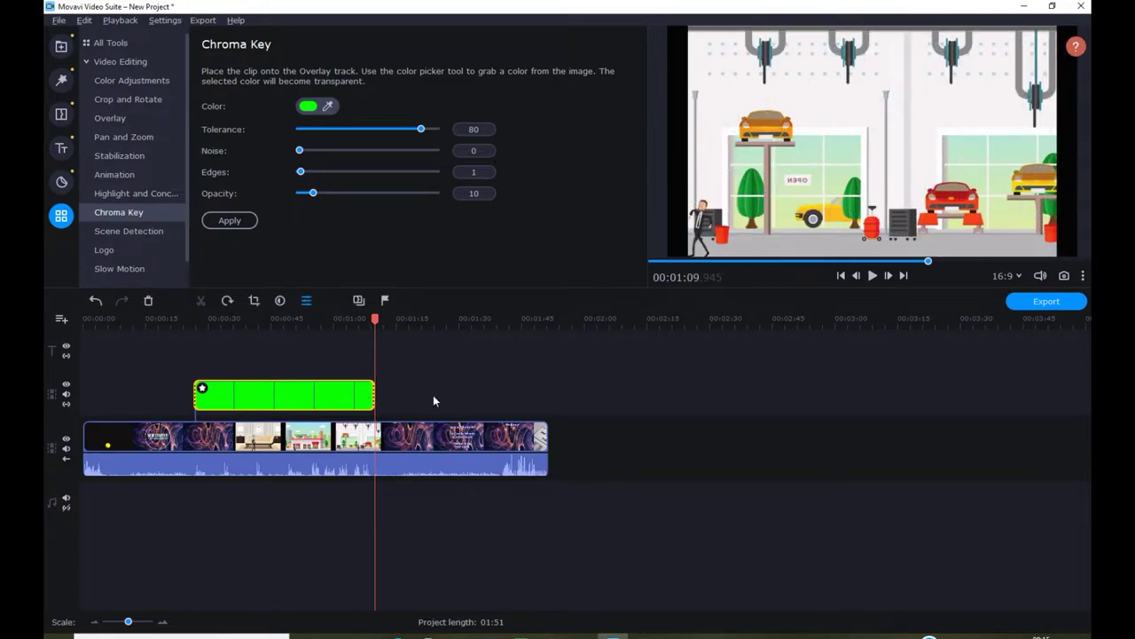
{"action": "left_click", "coordinate": [177, 320]}
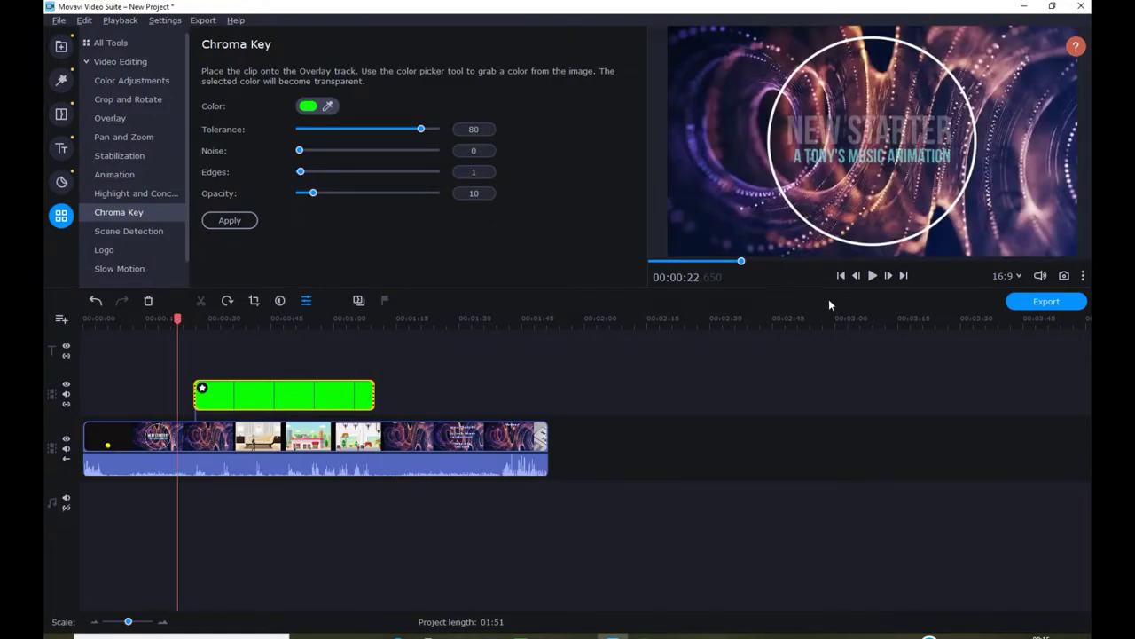
{"action": "left_click", "coordinate": [873, 277]}
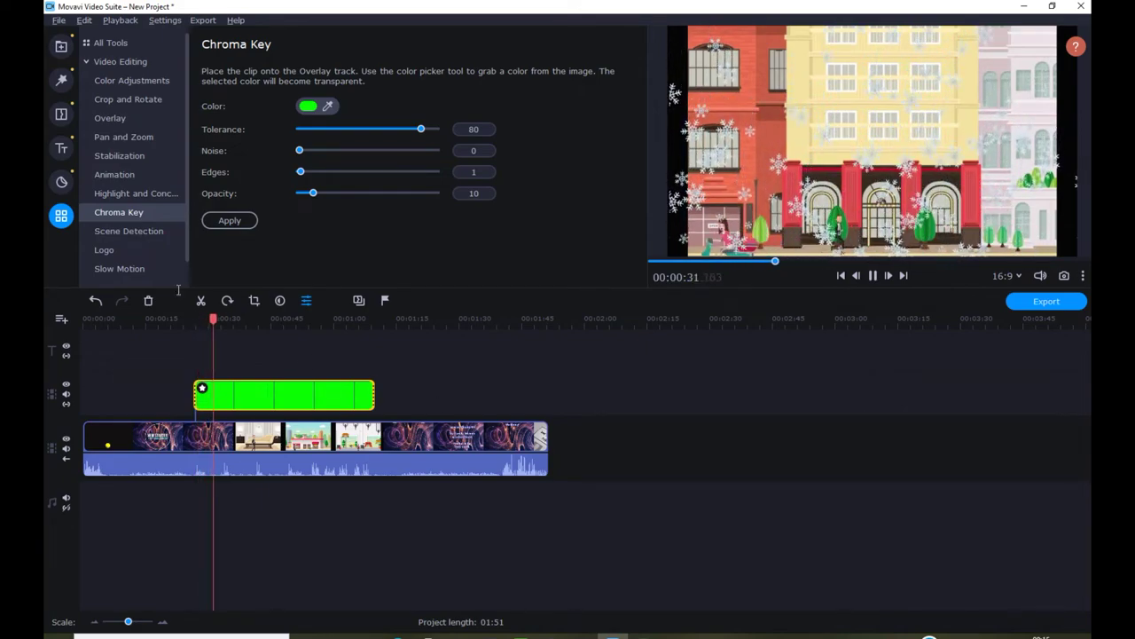
{"action": "left_click", "coordinate": [352, 319]}
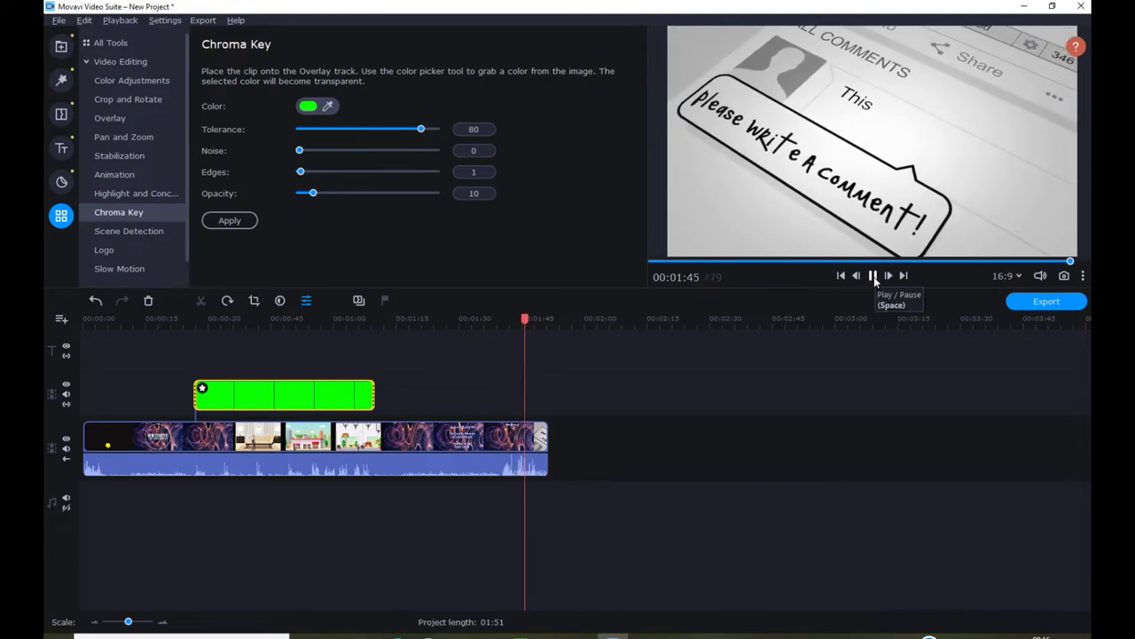
{"action": "left_click", "coordinate": [873, 275]}
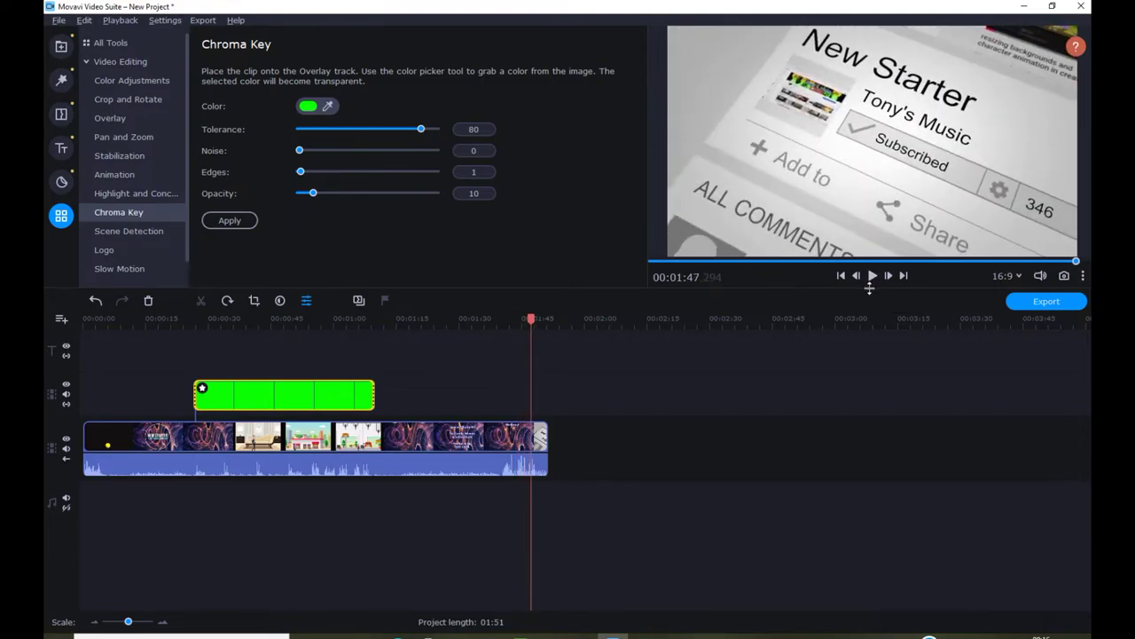